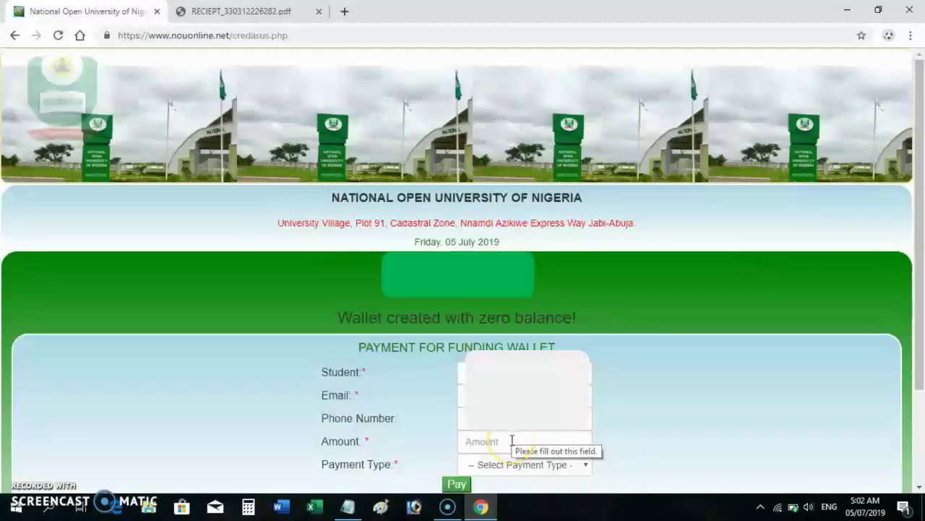
Step: Enter 20000 as the wallet funding amount and choose BANK BRANCH as the payment type
click(512, 441)
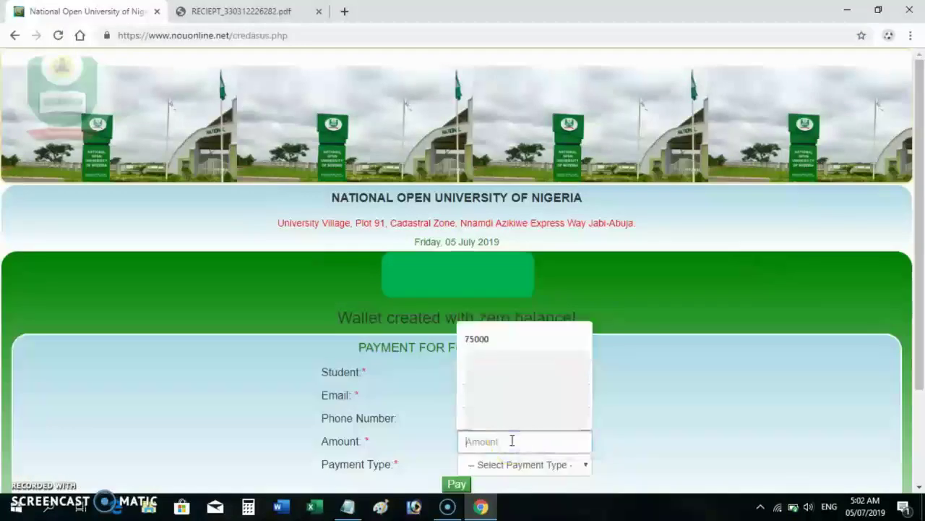
text(20000)
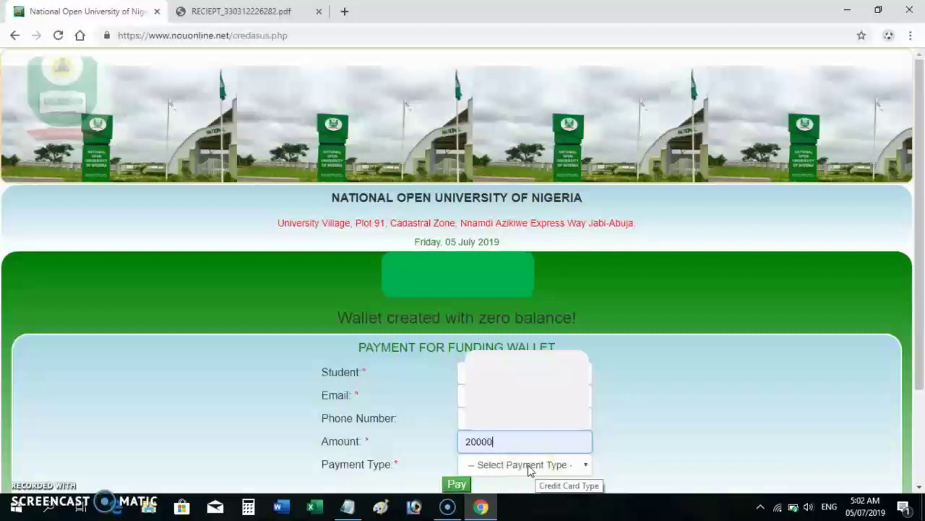
click(529, 469)
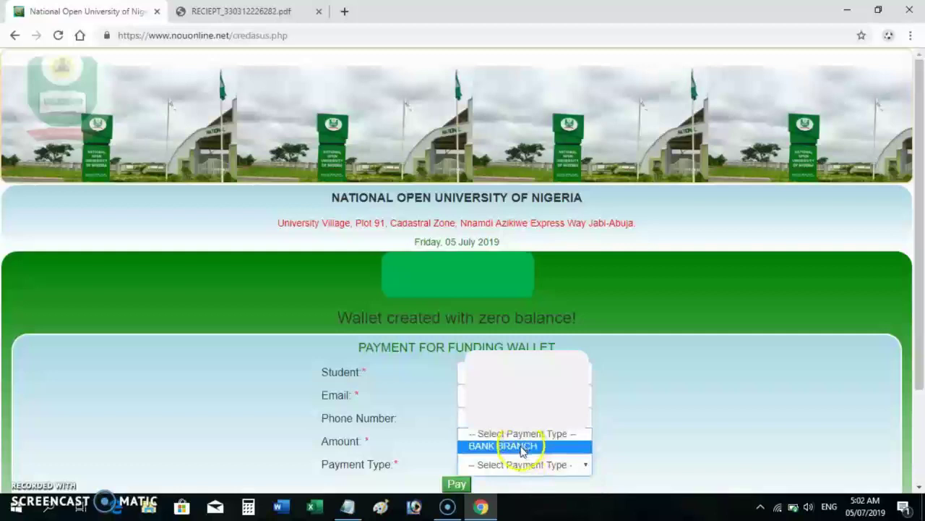
click(522, 444)
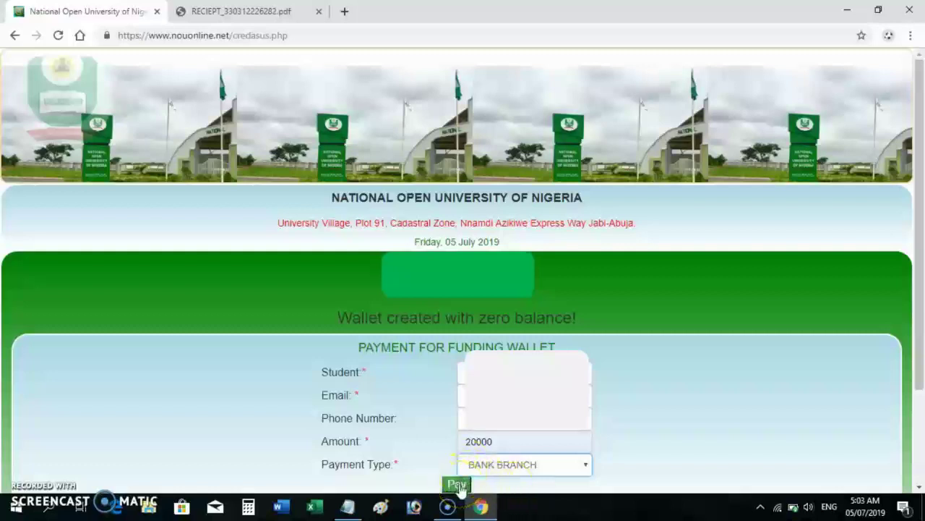
Step: Submit the ₦20,000 funding request and continue through the gateway to Remita's Pay a Biller page
click(458, 484)
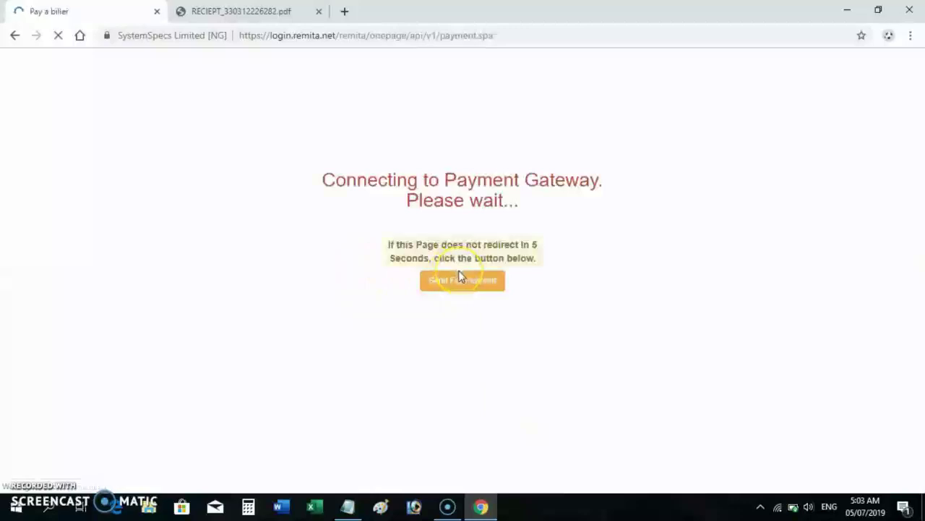
click(462, 280)
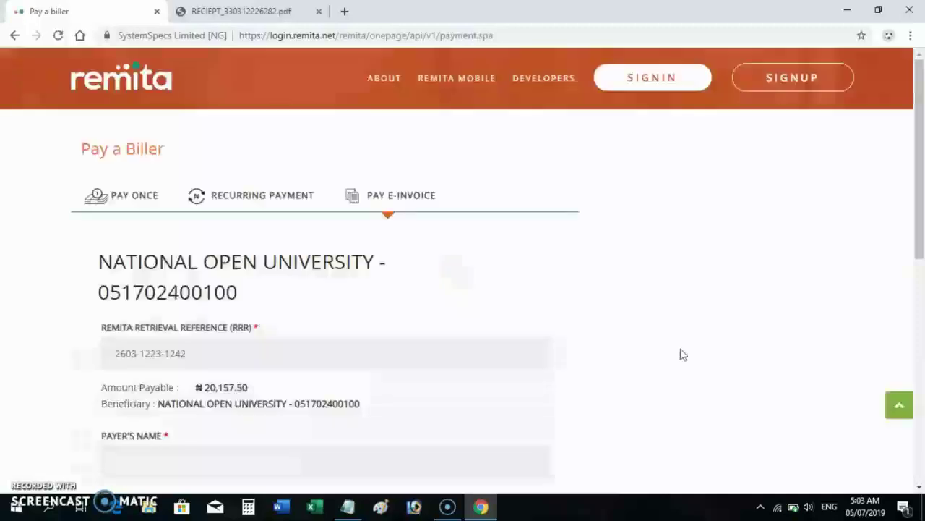
drag(101, 262, 134, 353)
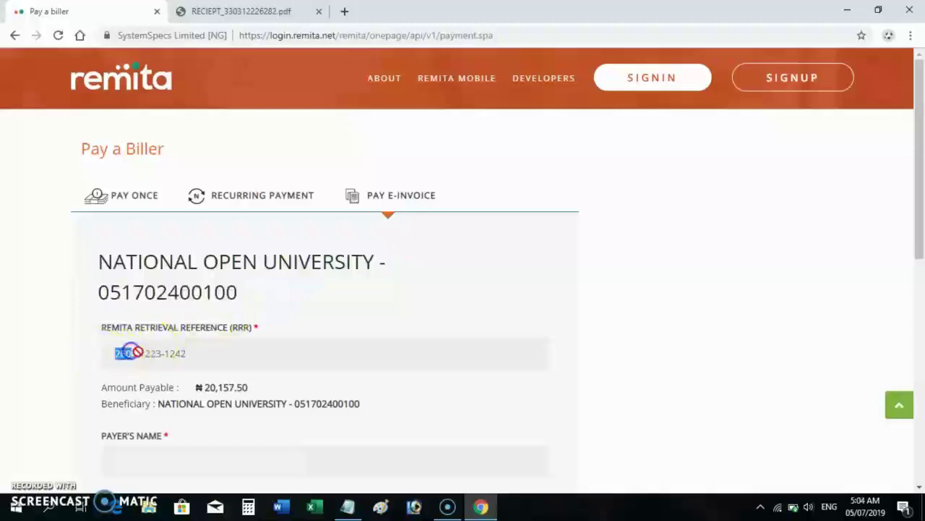
click(87, 347)
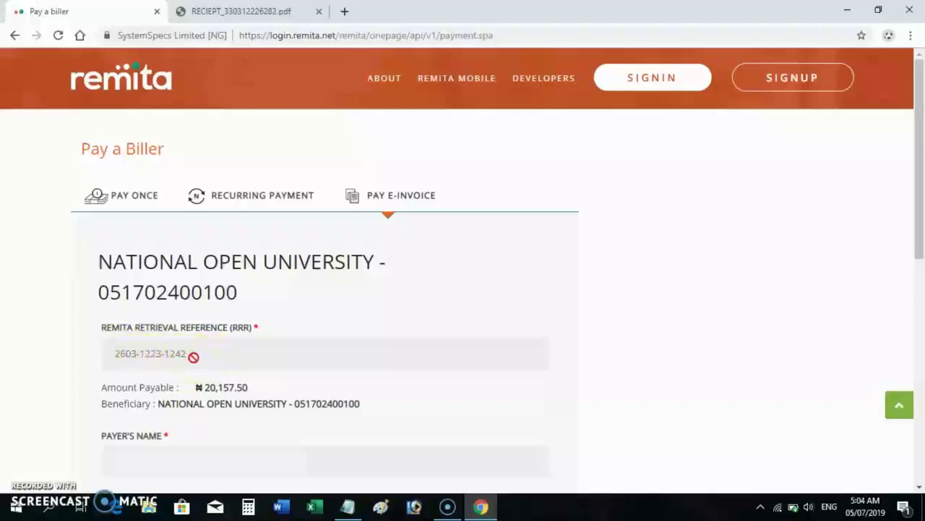
click(121, 355)
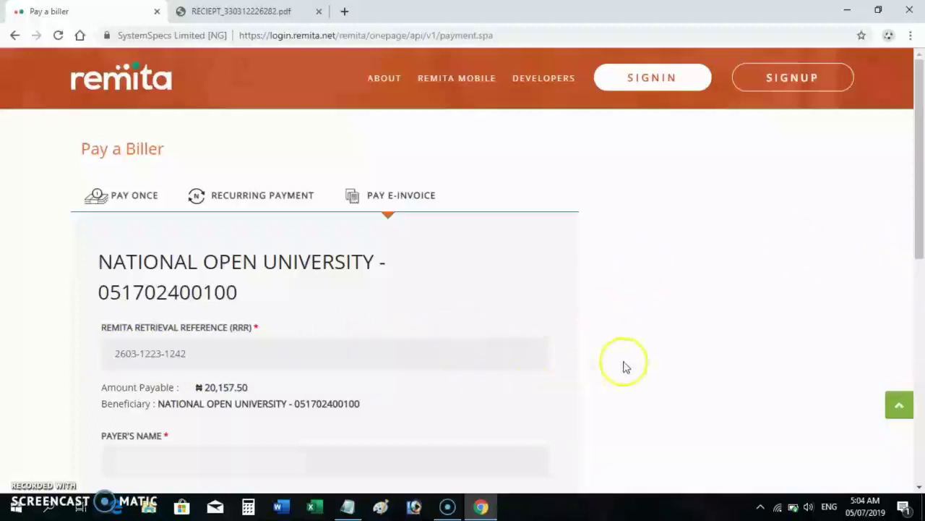
drag(665, 362, 286, 399)
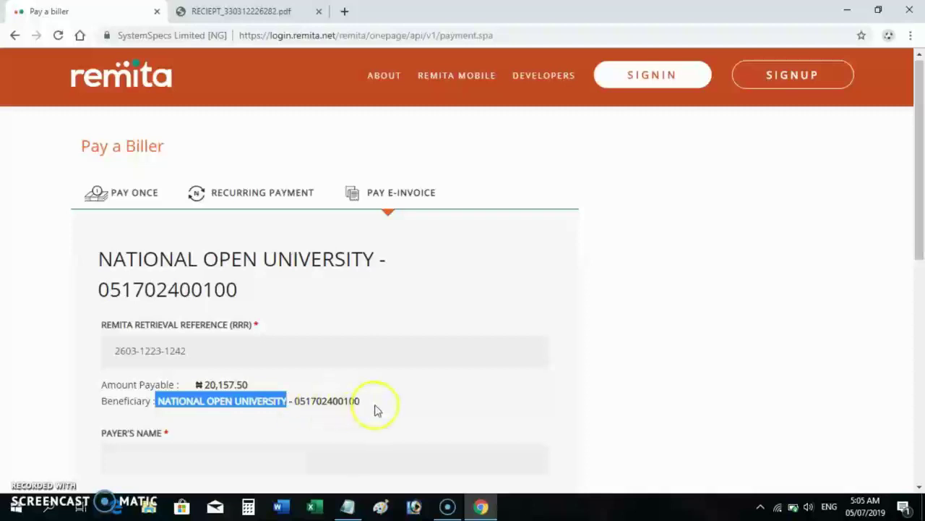
drag(379, 403, 157, 402)
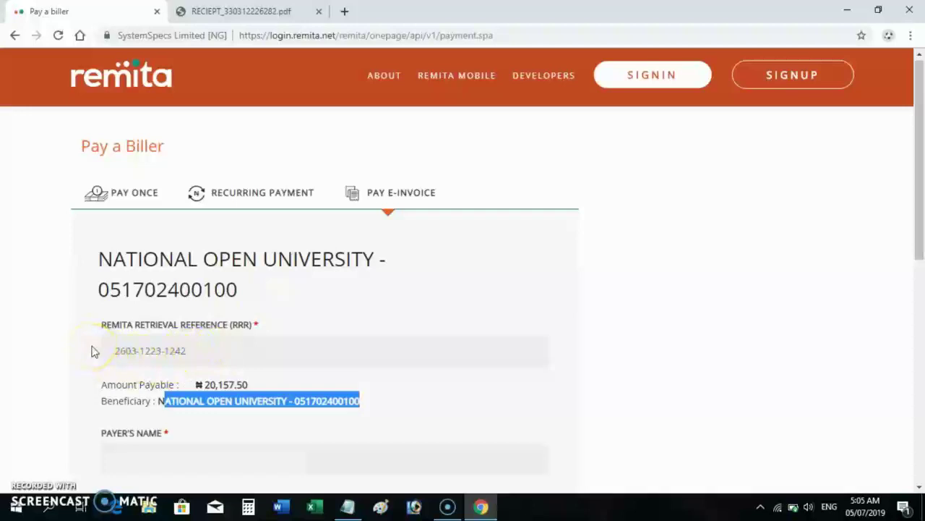
click(92, 353)
click(92, 364)
click(289, 434)
click(182, 469)
click(306, 456)
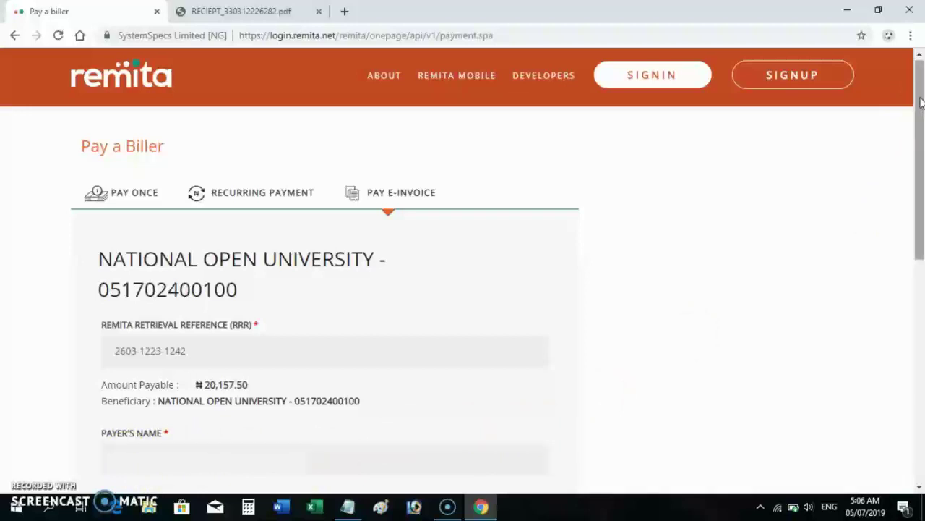
Step: Select CARD as the payment method on the Remita Pay a Biller form
click(917, 295)
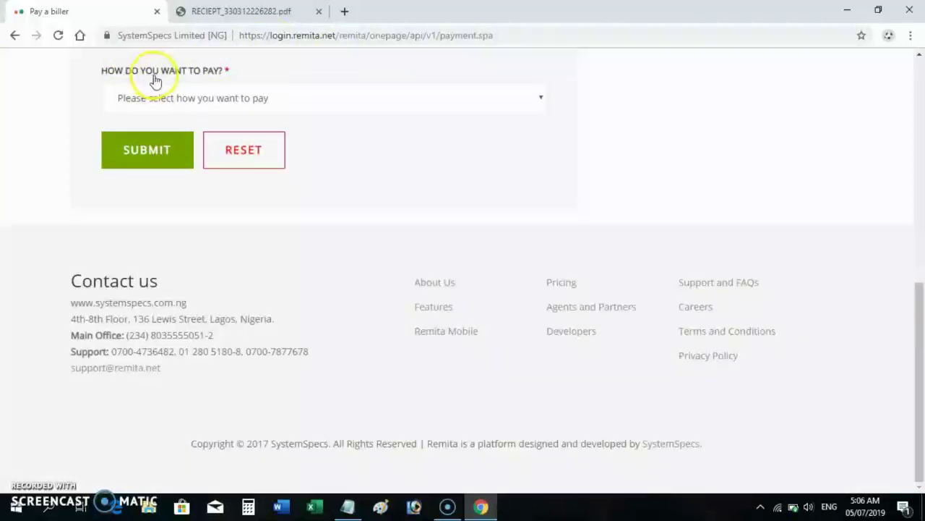
click(533, 103)
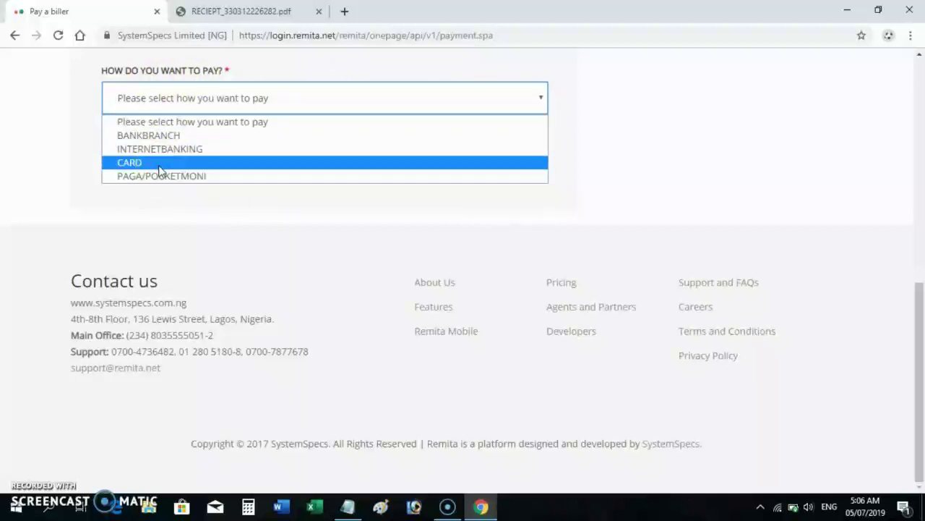
click(158, 166)
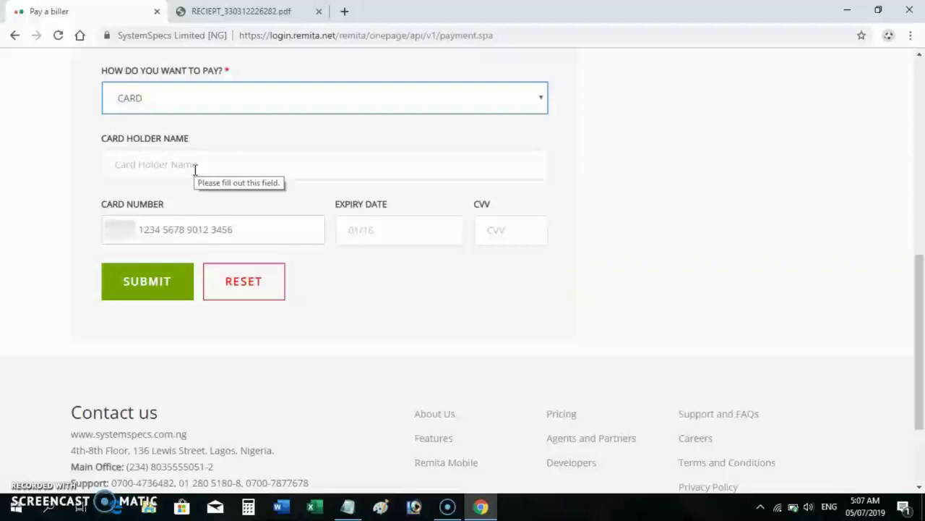
Step: Fill in the card holder's name, card number, expiry date and CVV
click(148, 166)
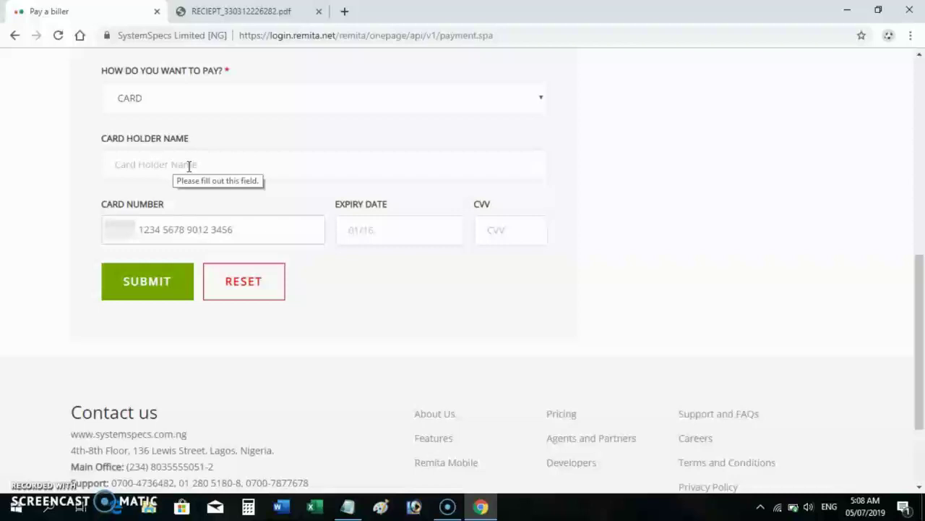
click(207, 166)
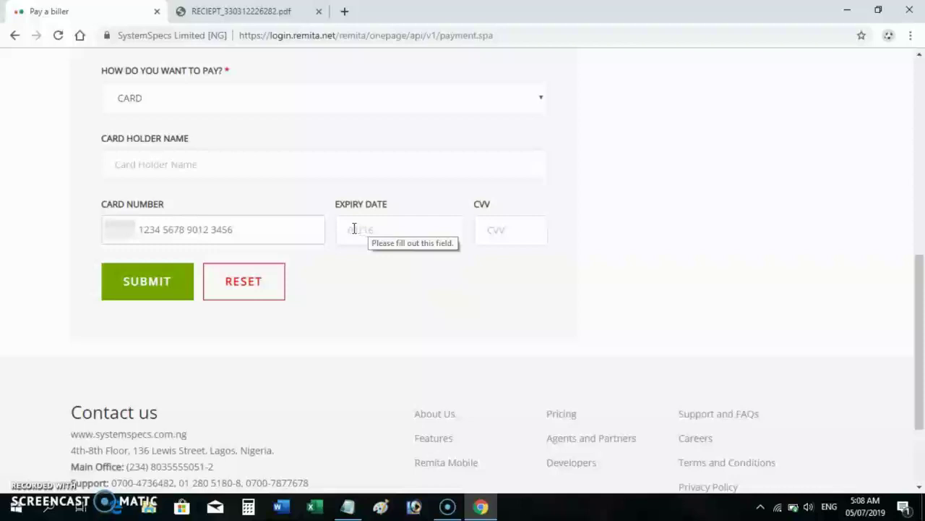
click(378, 230)
click(493, 228)
click(502, 222)
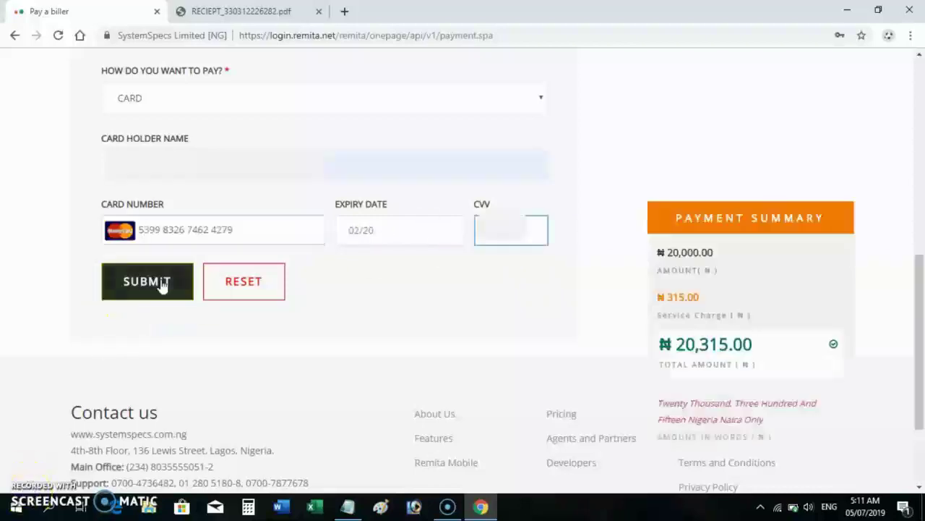
Step: Submit the card details, enter the one-time password, and confirm the NGN 20,315 payment
click(162, 286)
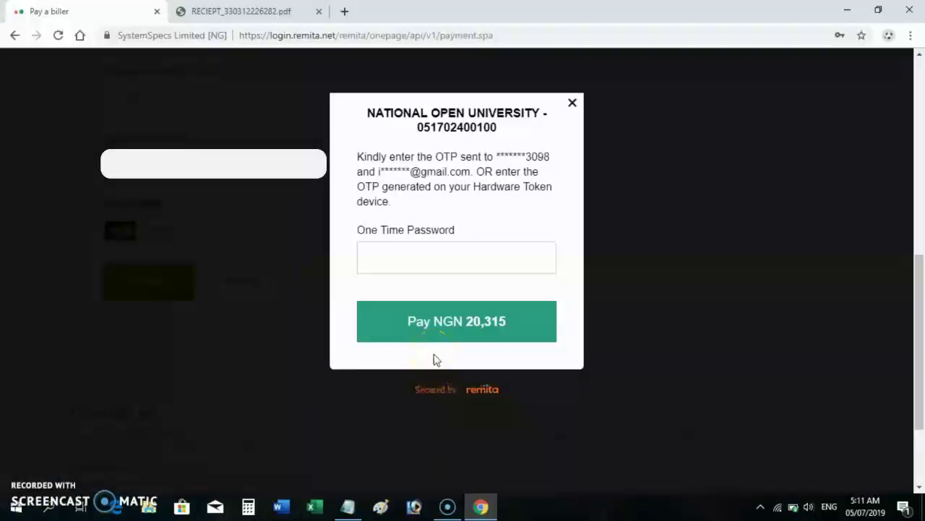
click(424, 257)
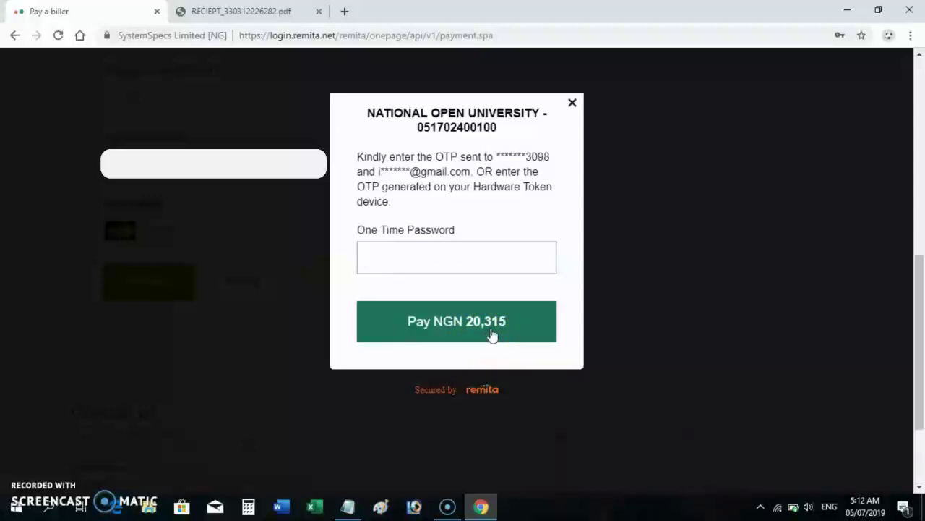
drag(357, 230, 463, 229)
click(448, 257)
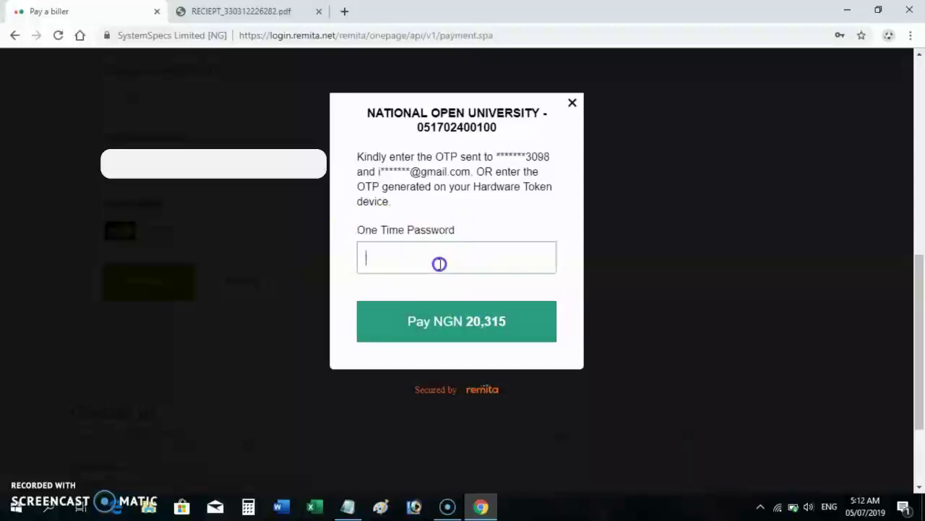
click(438, 321)
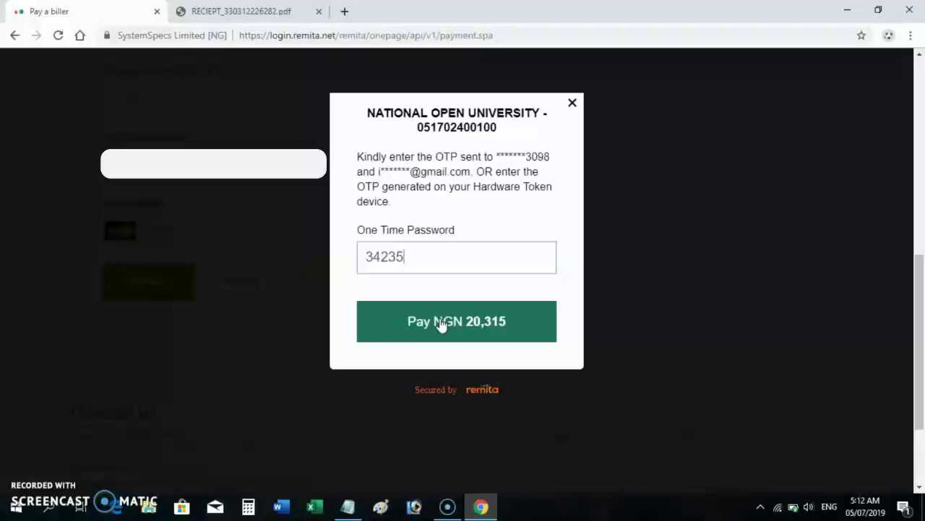
click(441, 324)
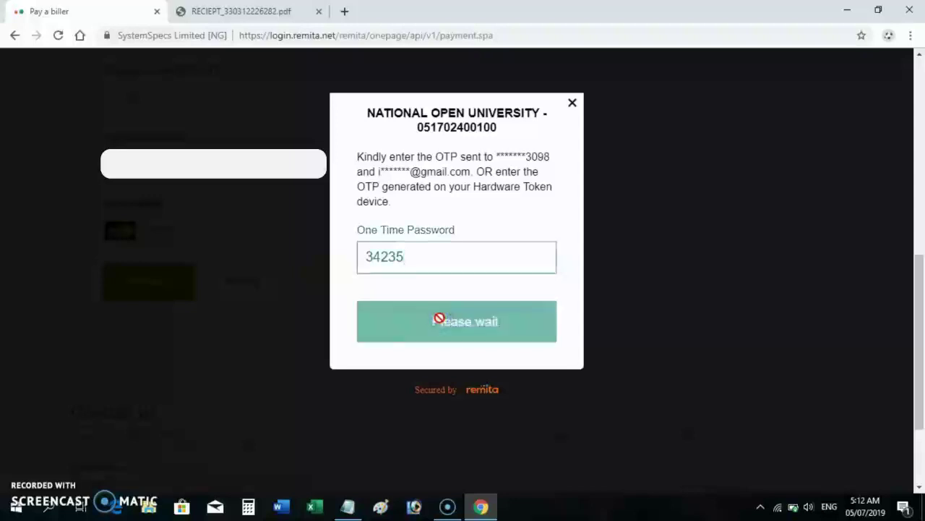
Step: Close the Remita payment tab with Ctrl+W, leaving the receipt PDF open
key(ctrl+w)
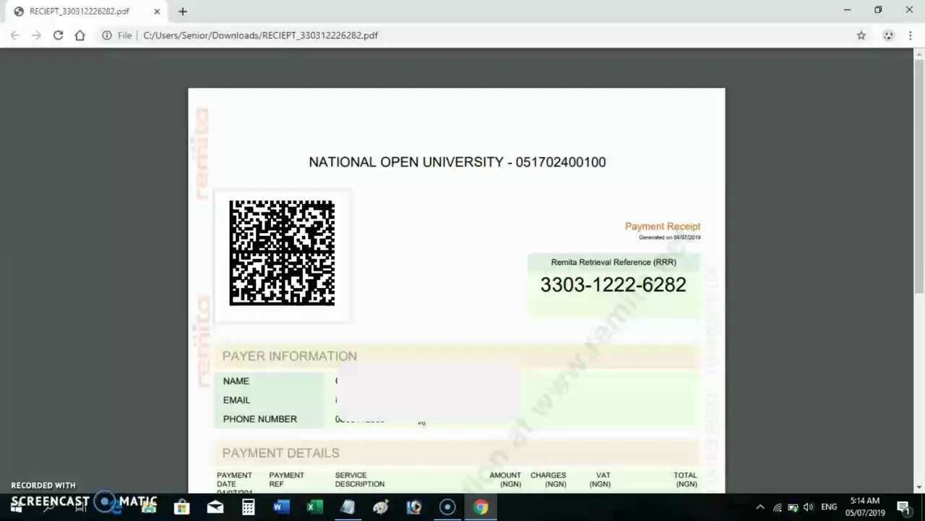
Step: Scroll the receipt to Payment Details: ₦20,000 e-wallet funding plus ₦315 charges, ₦20,315.00 total
click(423, 423)
drag(422, 432, 377, 425)
drag(377, 425, 584, 400)
click(584, 400)
drag(916, 185, 917, 364)
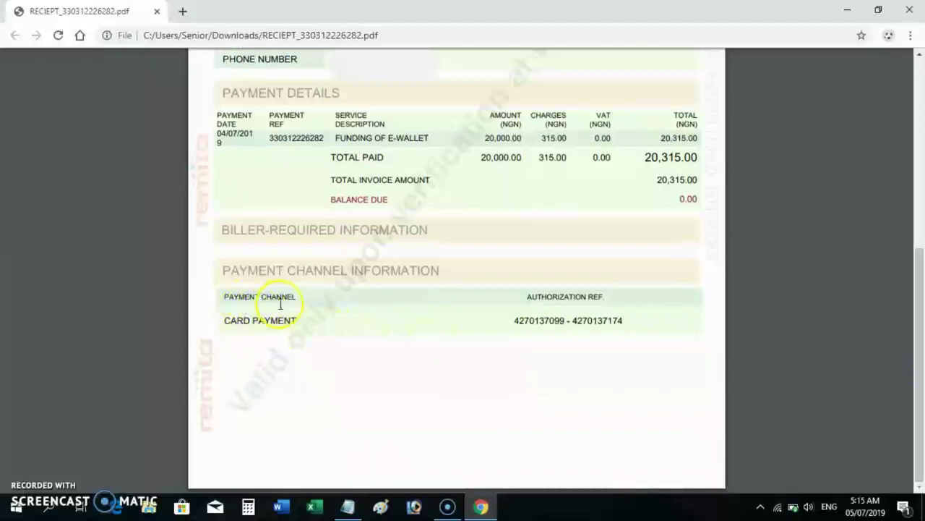
drag(227, 321, 318, 331)
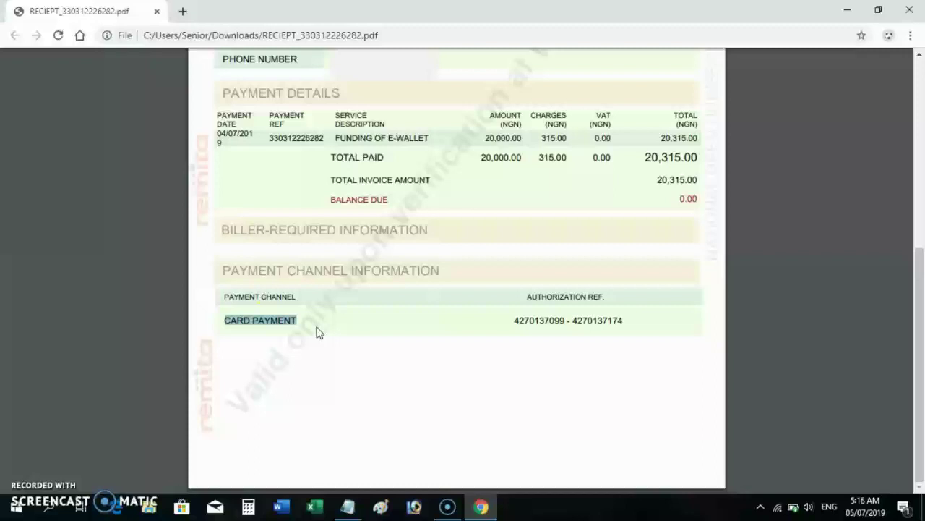
click(316, 331)
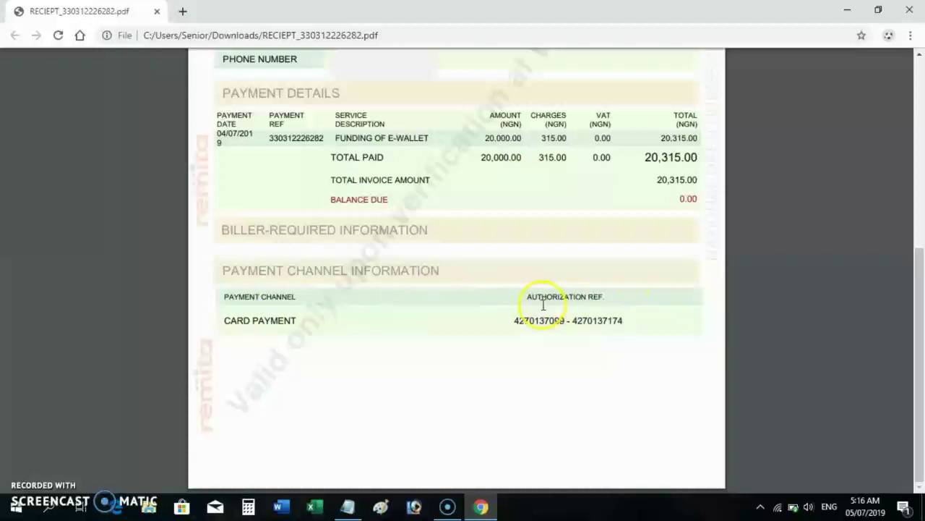
drag(631, 323, 508, 320)
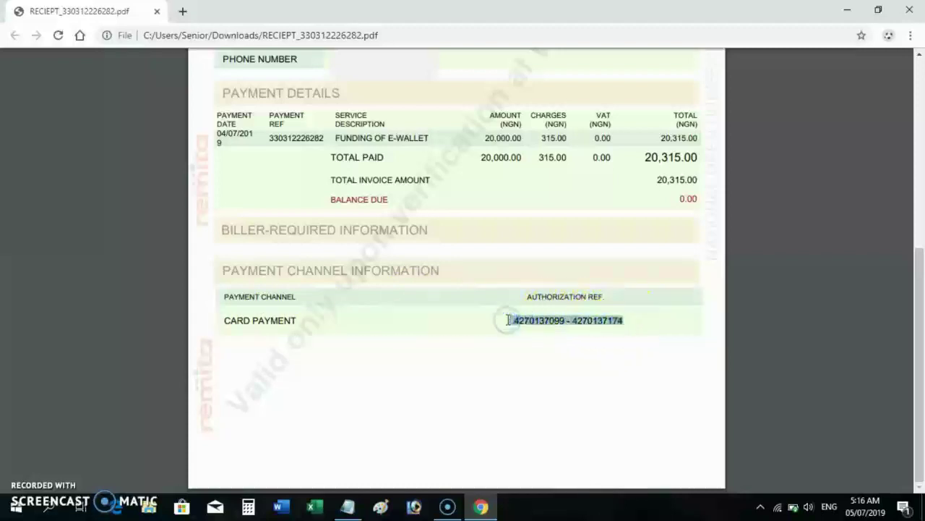
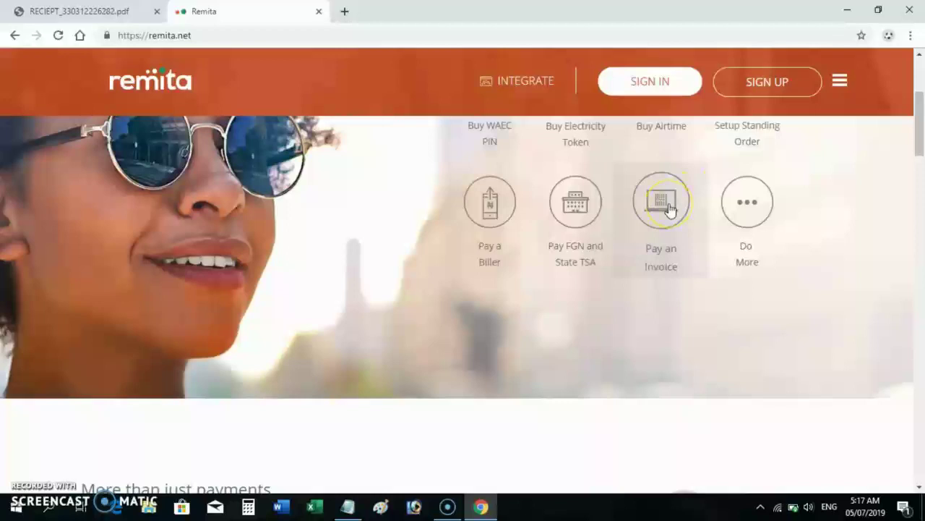
Step: Search the home page 'Who do you want to pay?' box for 'national open unive'
drag(918, 144, 920, 98)
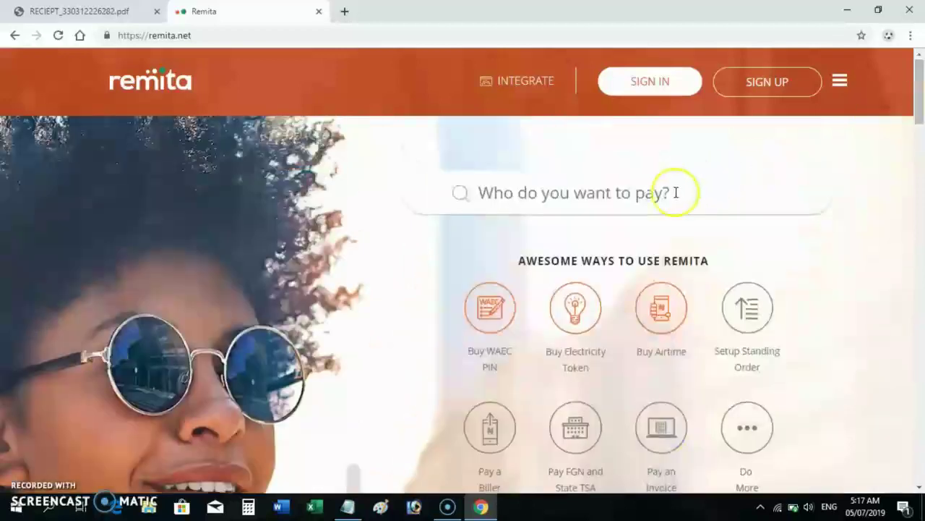
click(648, 194)
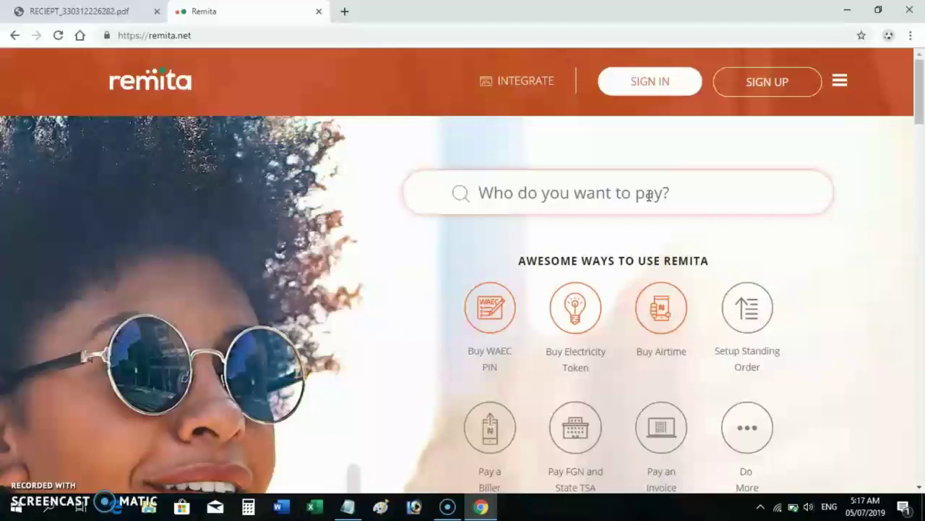
text(nationa)
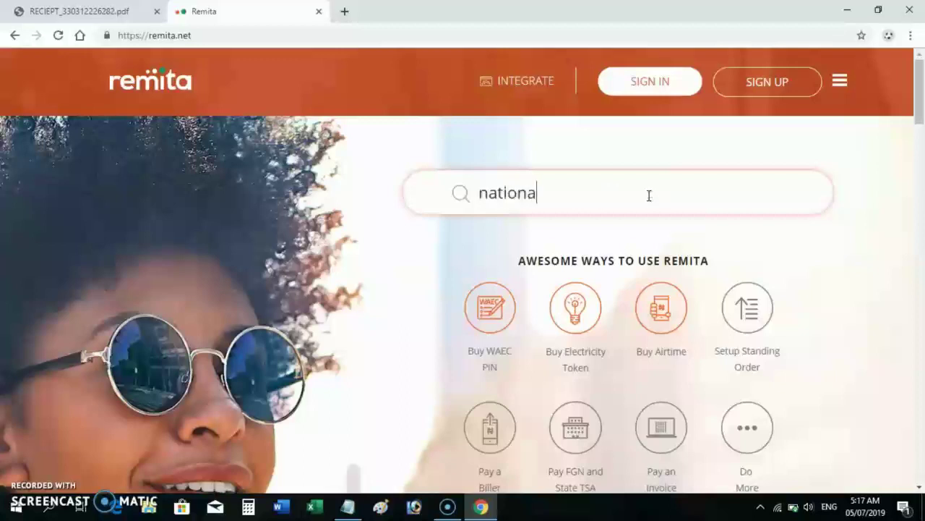
text(l open )
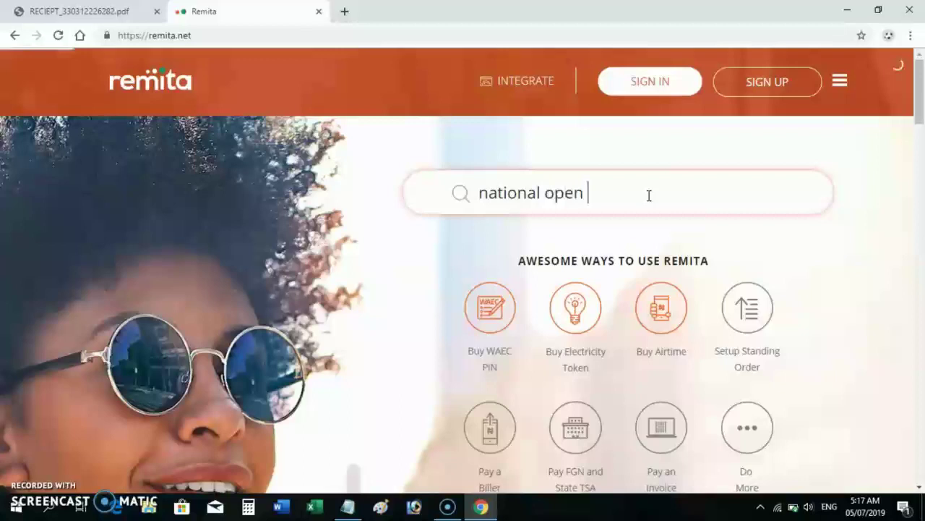
text(unive)
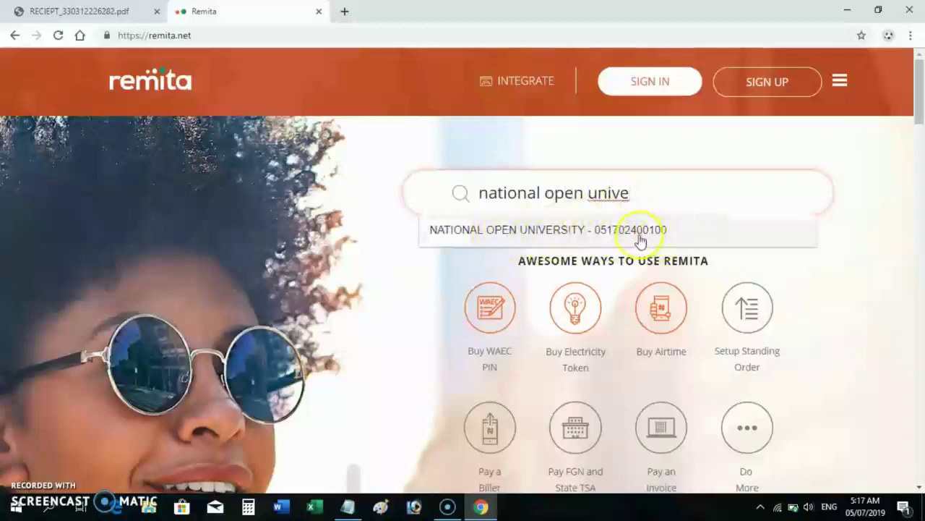
click(401, 282)
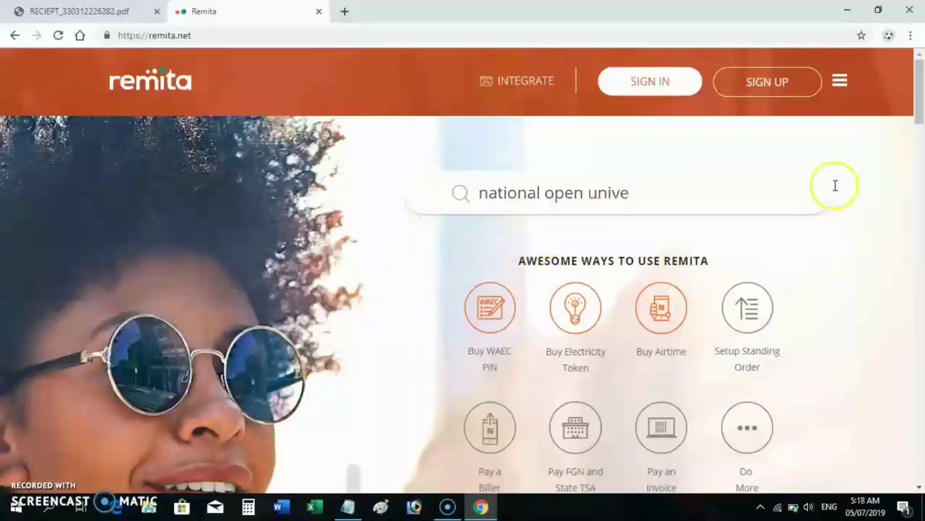
Step: Bring up the Pay Electronic Invoice dialog with the copied RRR pasted in
click(920, 104)
drag(920, 103, 909, 132)
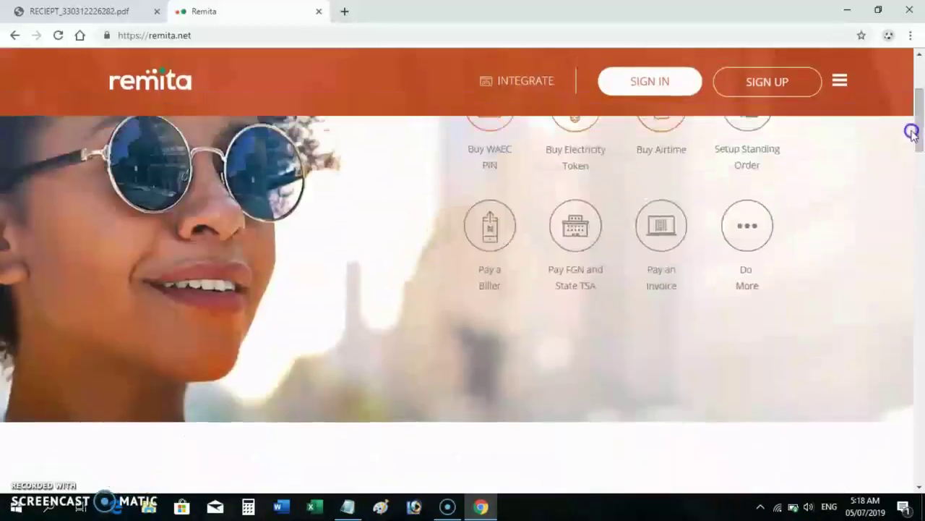
click(666, 253)
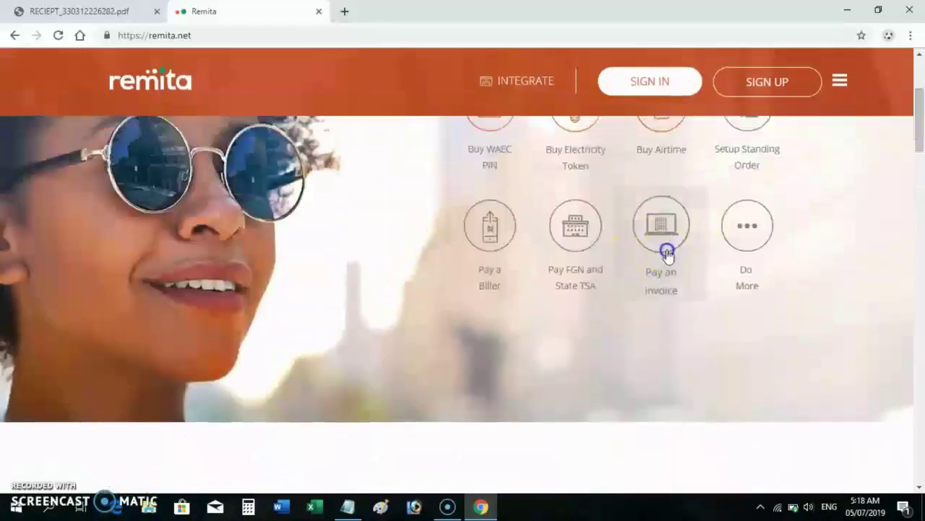
key(ctrl+v)
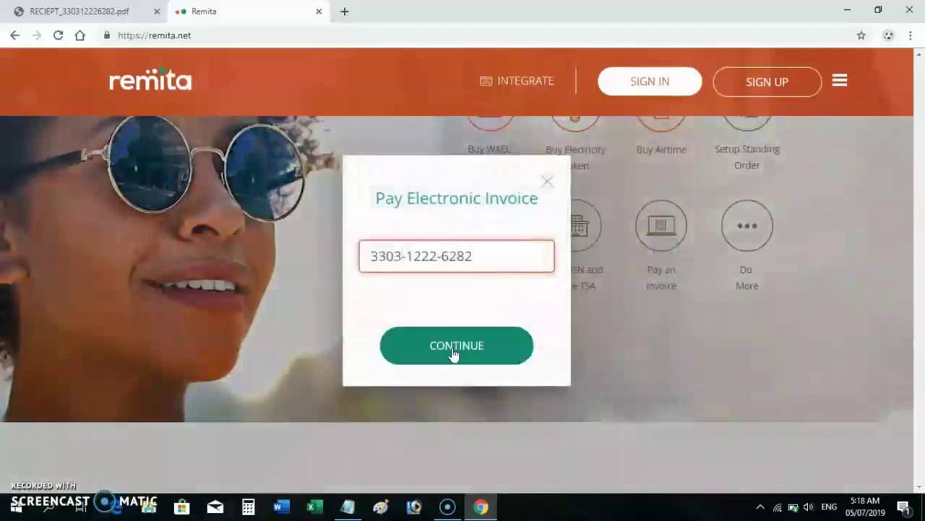
Step: Submit the RRR, see 'This Reference Payment has been processed', and close the dialog
click(453, 352)
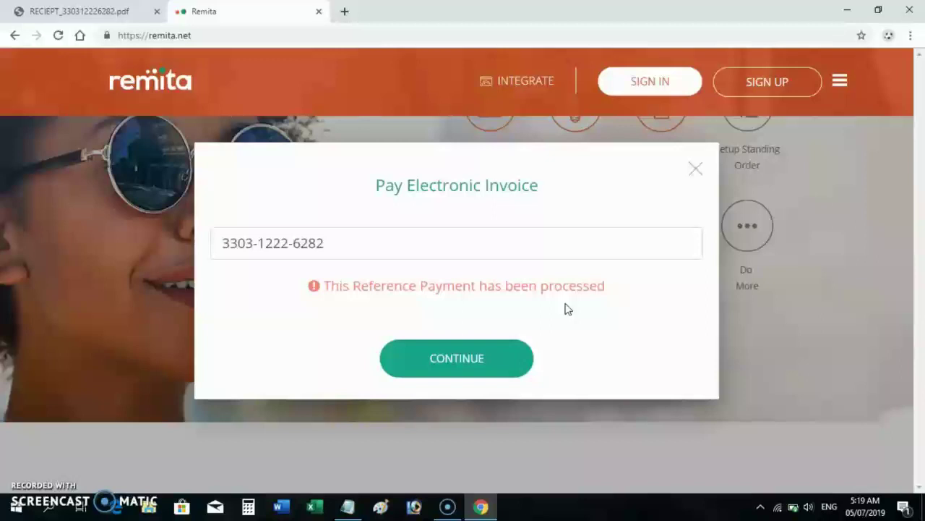
click(697, 169)
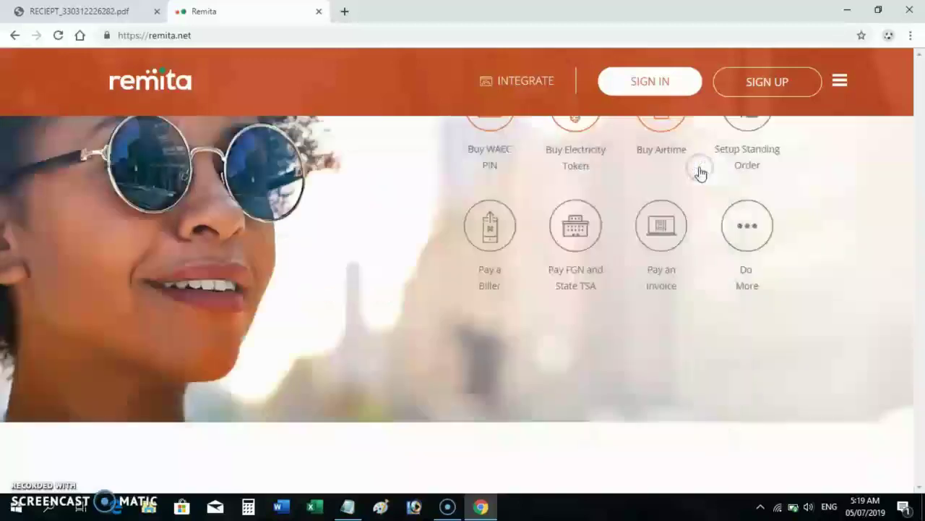